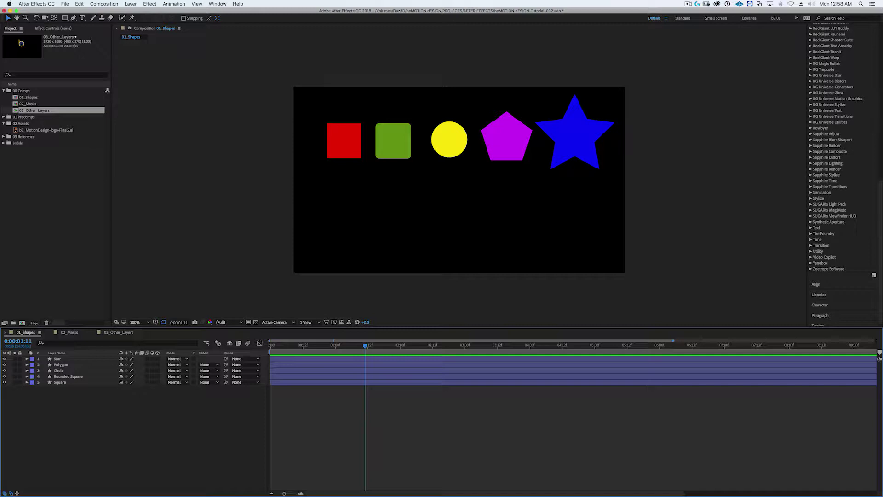
Step: Leave the browser and bring After Effects back into focus
key("super+Tab")
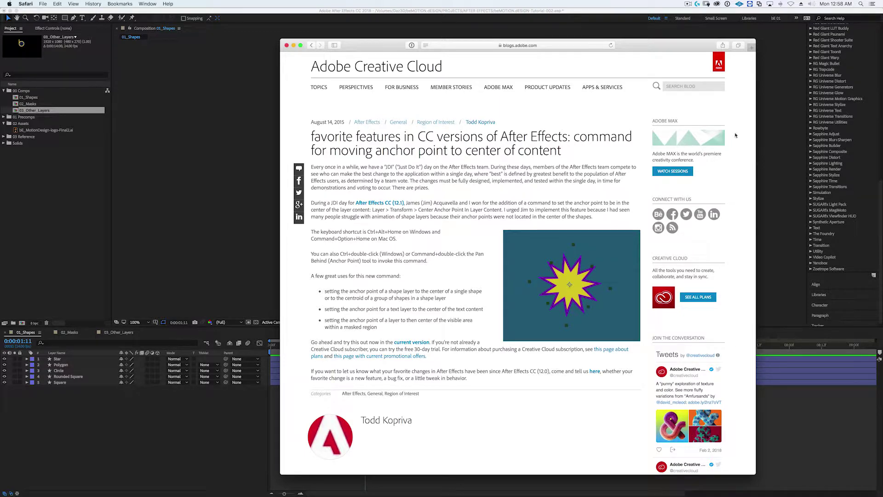
key("super+w")
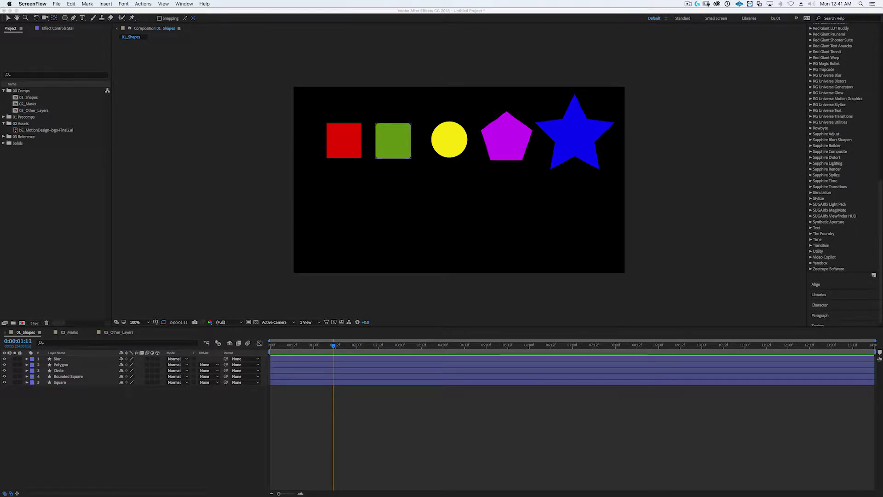
left_click(85, 411)
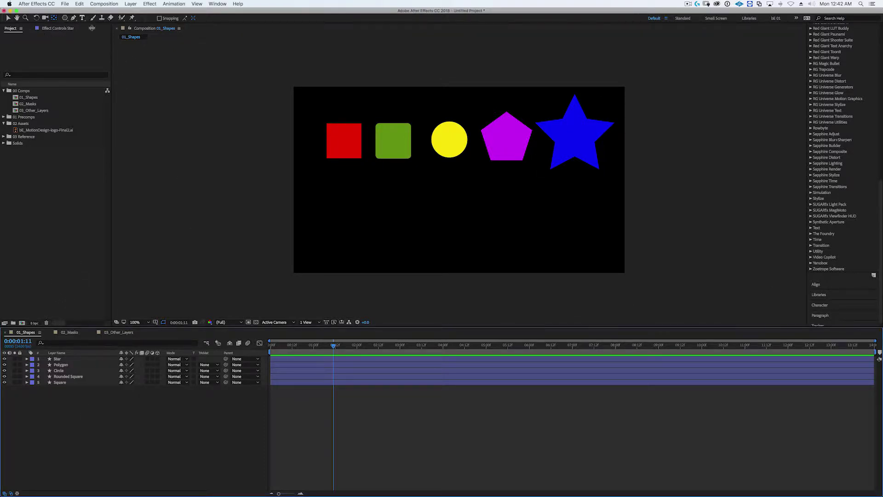
Step: Deselect all layers and draw a blue pentagon below the red square with the Polygon tool
left_click(60, 370)
left_click(60, 364)
left_click(58, 359)
key("F2")
left_click(65, 18)
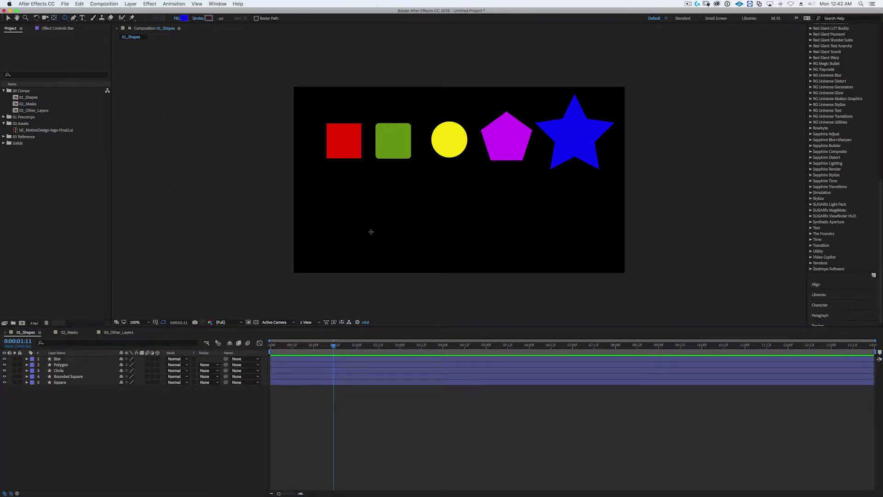
mouse_move(363, 209)
left_mouse_down()
mouse_move(404, 236)
mouse_move(396, 226)
left_mouse_up()
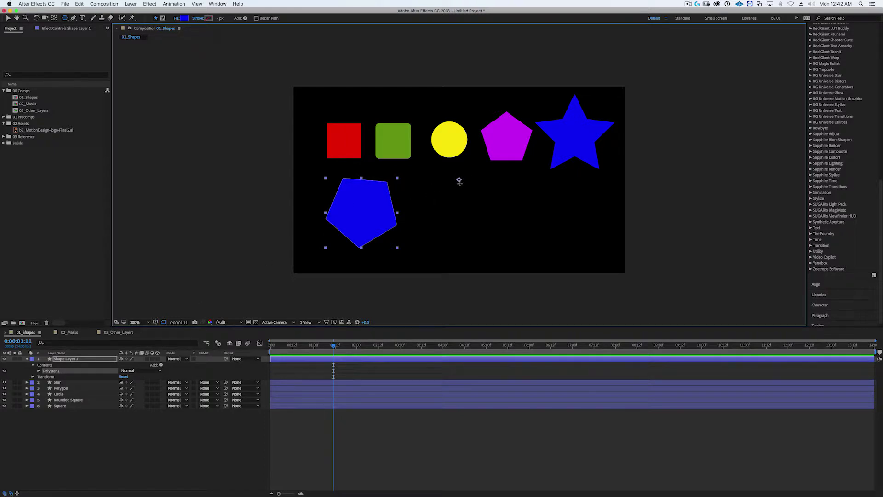
Step: Select the Square layer, show its Rotation, test-spin the square, and undo back to 0°
left_click(57, 385)
left_click(64, 389)
left_click(68, 395)
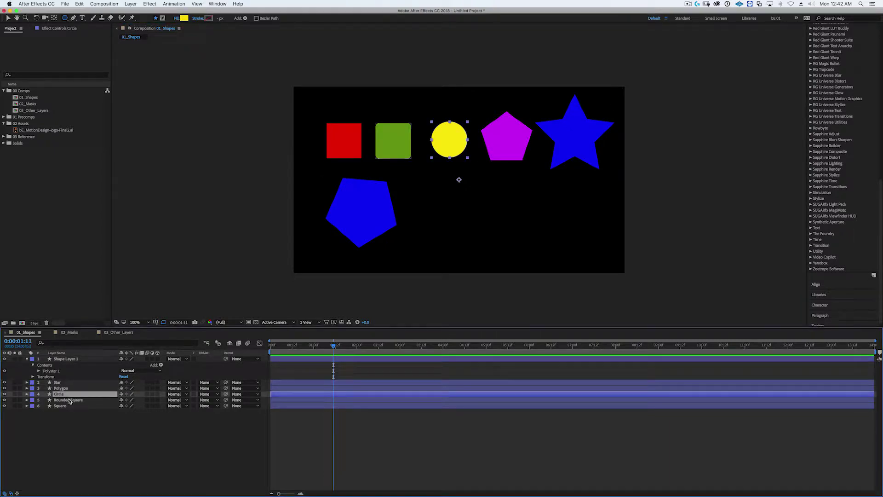
left_click(67, 400)
left_click(68, 406)
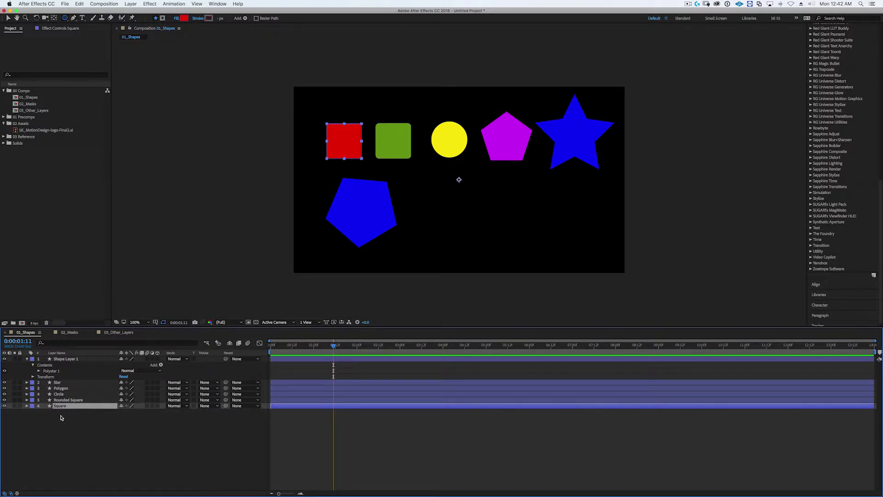
key("r")
left_click_drag(131, 415, 161, 405)
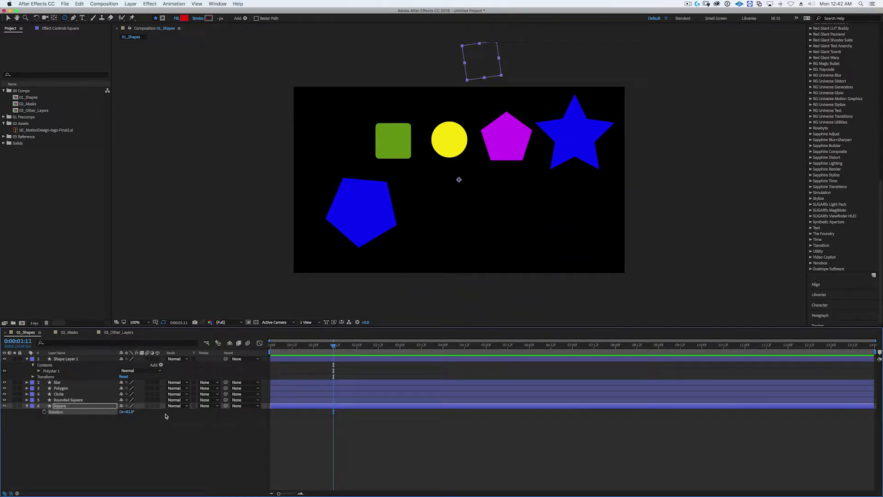
key("super+z")
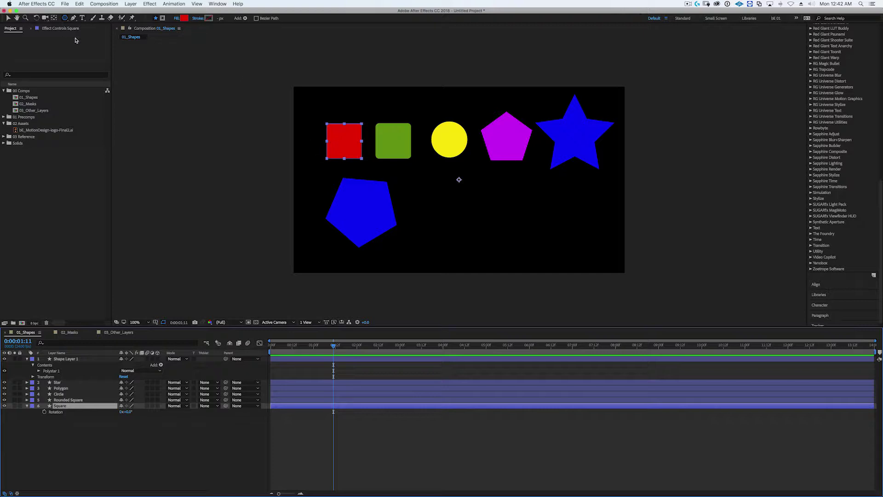
left_click(53, 18)
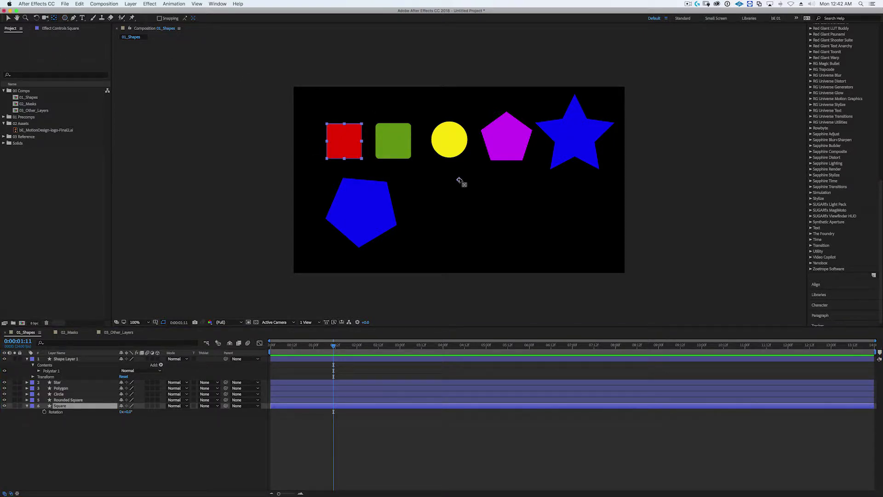
Step: Drag the red square's anchor point by hand onto the square's left edge
left_click(460, 181)
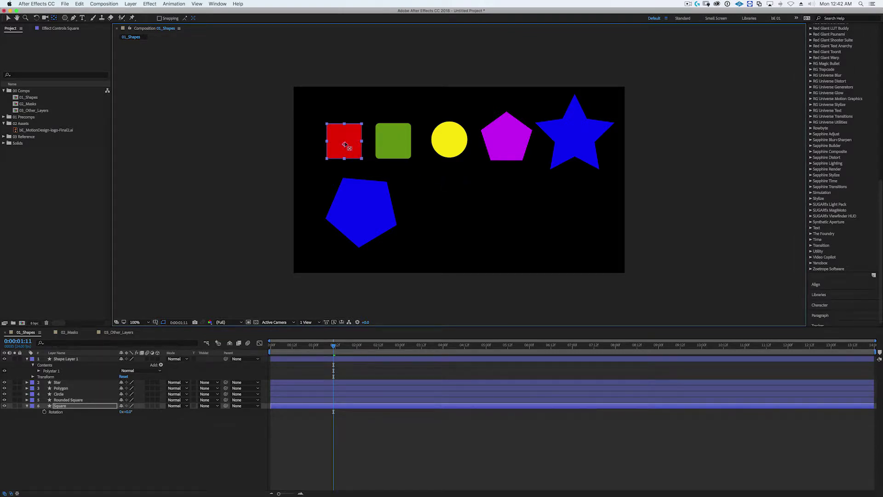
left_click_drag(345, 146, 345, 141)
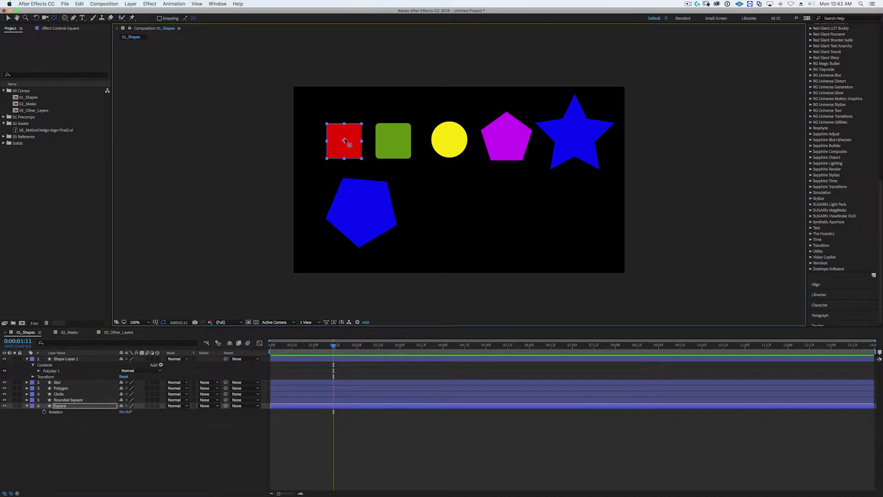
left_click_drag(345, 141, 346, 143)
left_click_drag(346, 143, 326, 141)
Step: Apply Layer > Transform > Center Anchor Point in Layer Content to the square, test-spin it, then undo
left_click(131, 5)
mouse_move(179, 79)
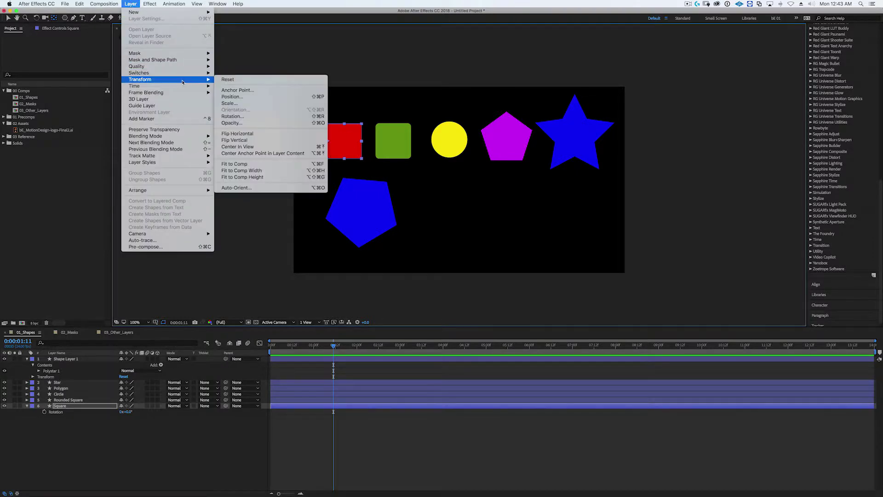
left_click(255, 153)
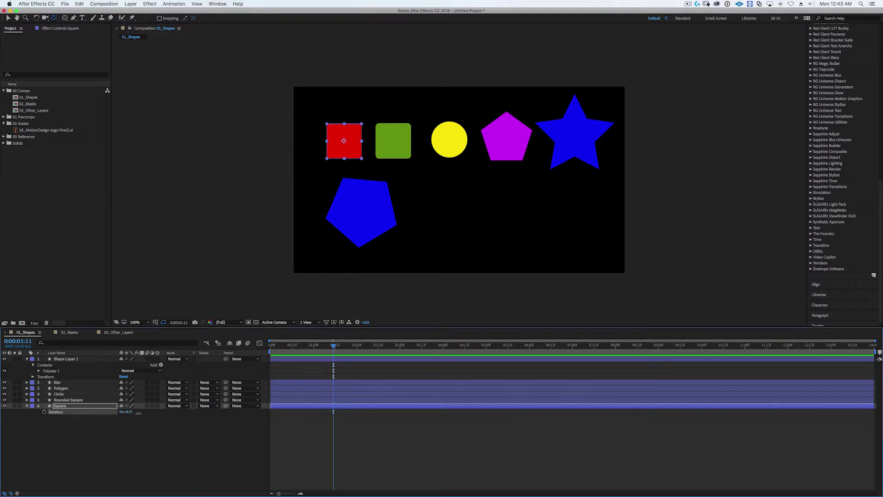
left_click_drag(126, 412, 131, 412)
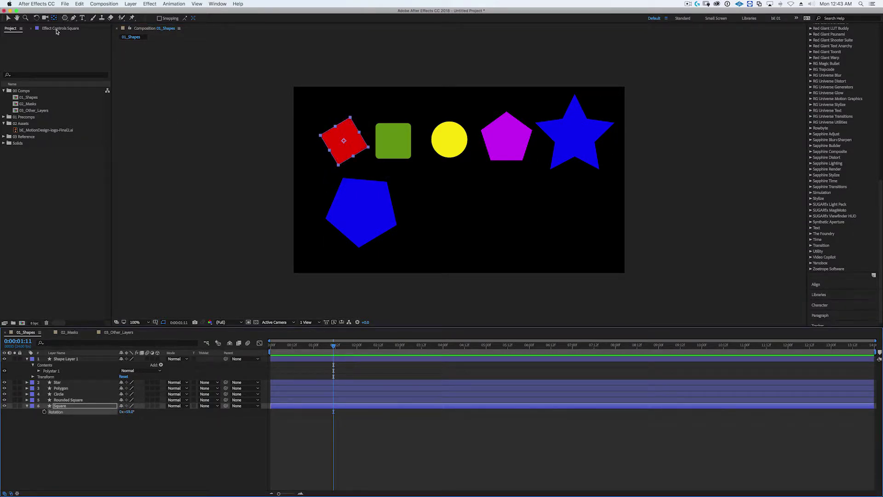
key("super+z")
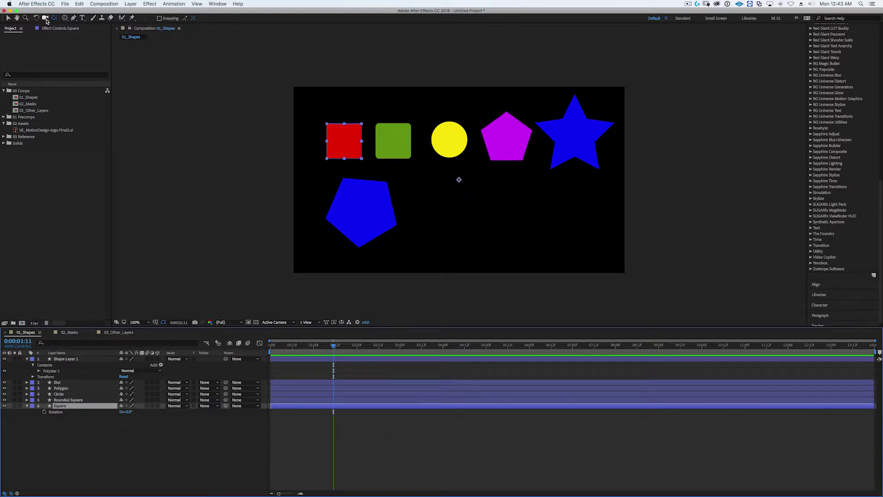
Step: Centre the square's anchor with Cmd+Option+Home and the star's by double-clicking the Pan Behind tool
key("super+alt+Home")
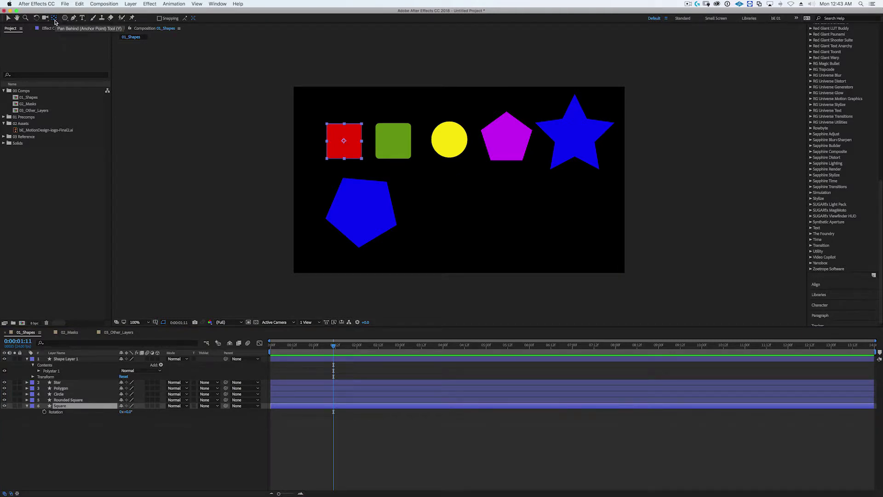
left_click(54, 22)
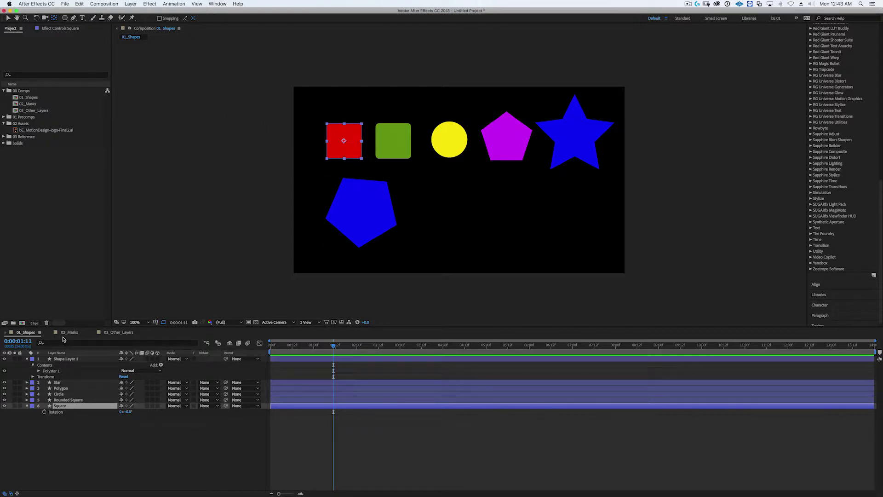
key("KP_2")
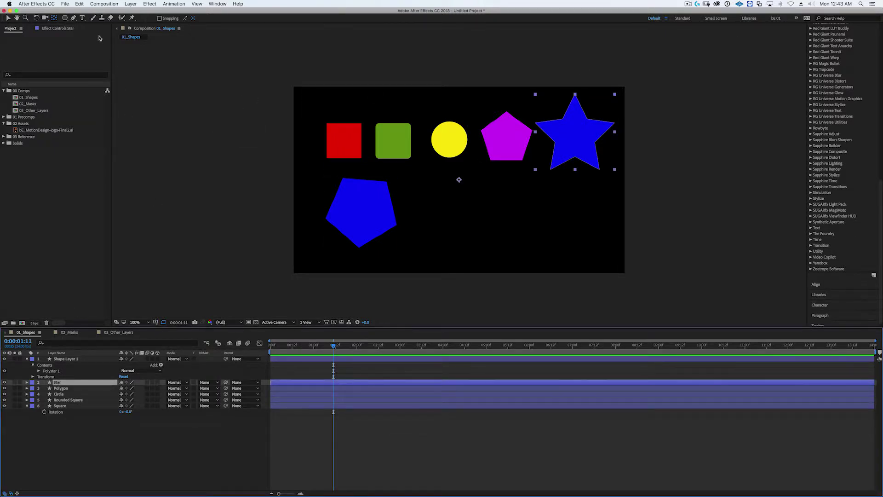
double_click(54, 18)
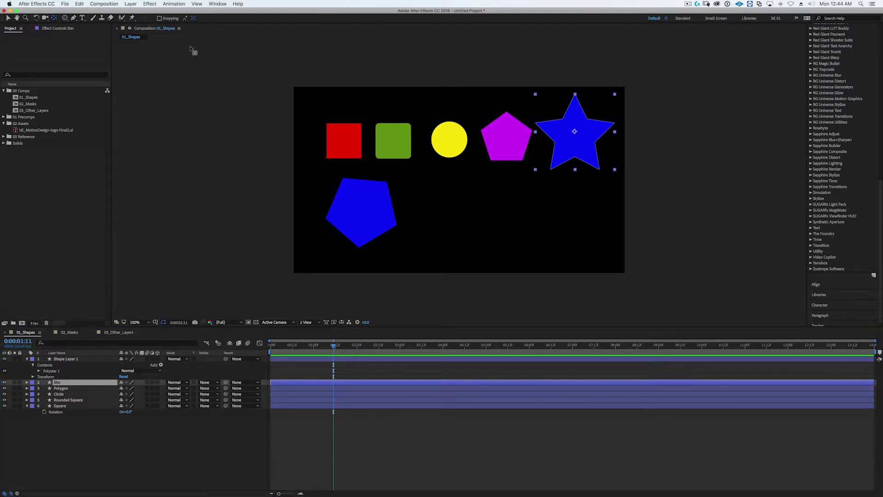
left_click(130, 4)
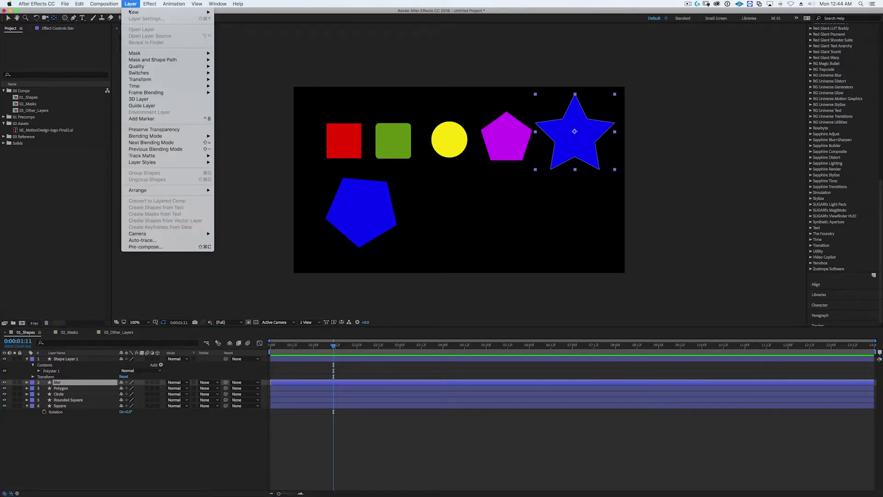
mouse_move(151, 79)
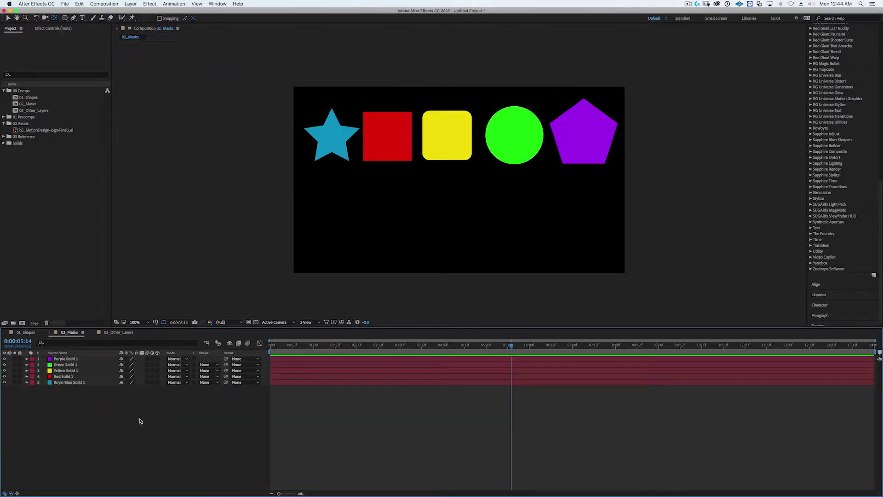
Step: Drag Royal Blue Solid 1's anchor point onto the star's centre, then open 03_Other_Layers
key("KP_1")
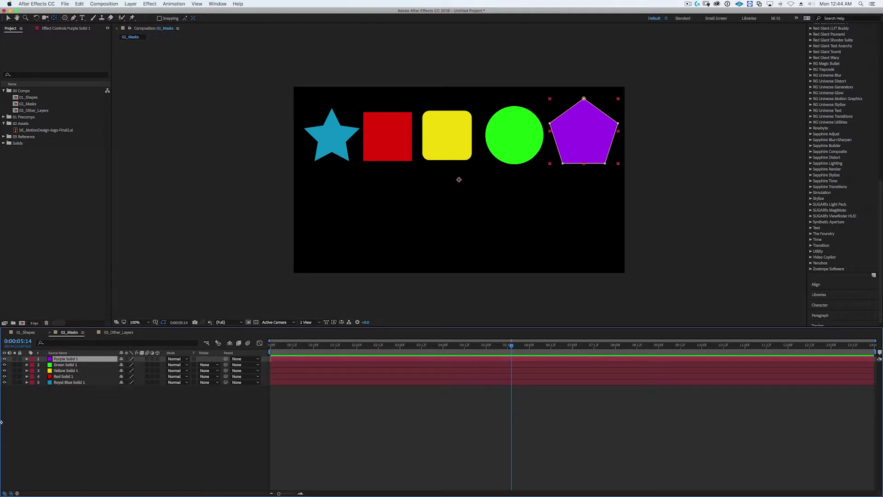
key("ctrl+Down")
key("ctrl+Down")
key("ctrl+Down")
key("ctrl+Down")
key("ctrl+Up")
key("ctrl+Up")
key("ctrl+Up")
key("ctrl+Up")
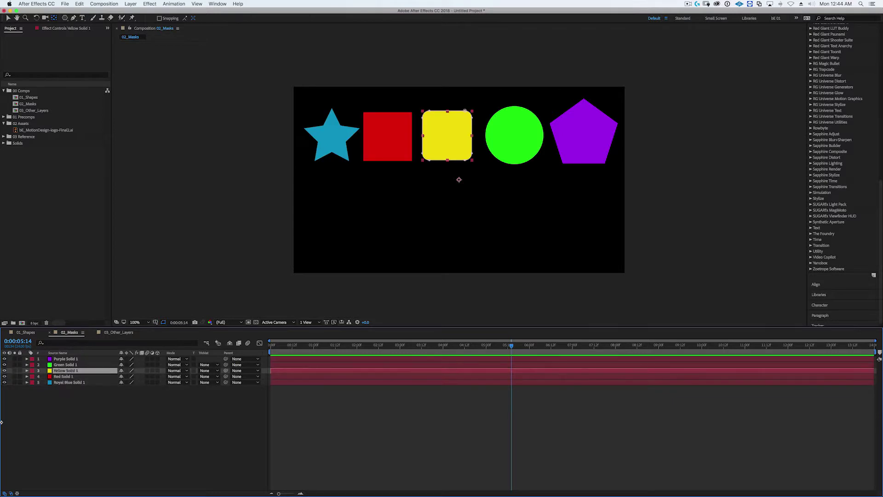
key("ctrl+Down")
key("ctrl+Down")
key("ctrl+Down")
key("ctrl+Down")
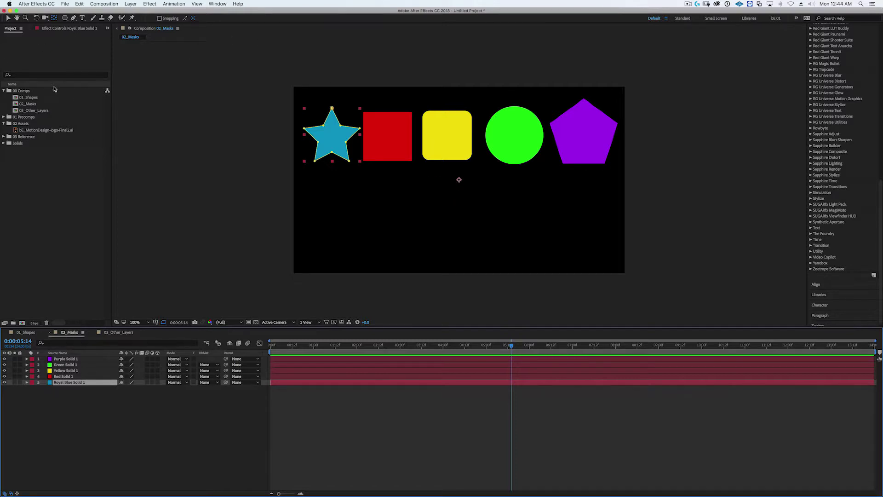
left_click(54, 18)
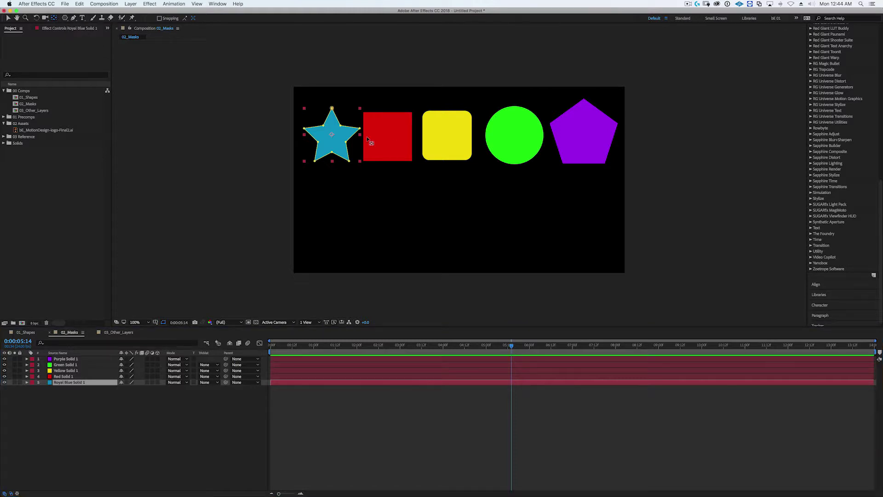
left_click_drag(459, 179, 333, 140)
left_click(114, 332)
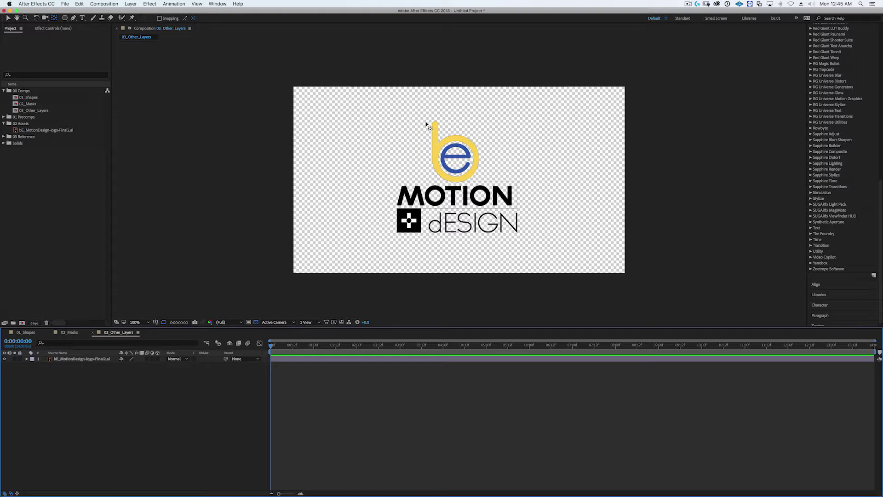
Step: Draw a rectangle mask around the 'be' symbol on the logo layer
left_click(53, 20)
left_click(57, 359)
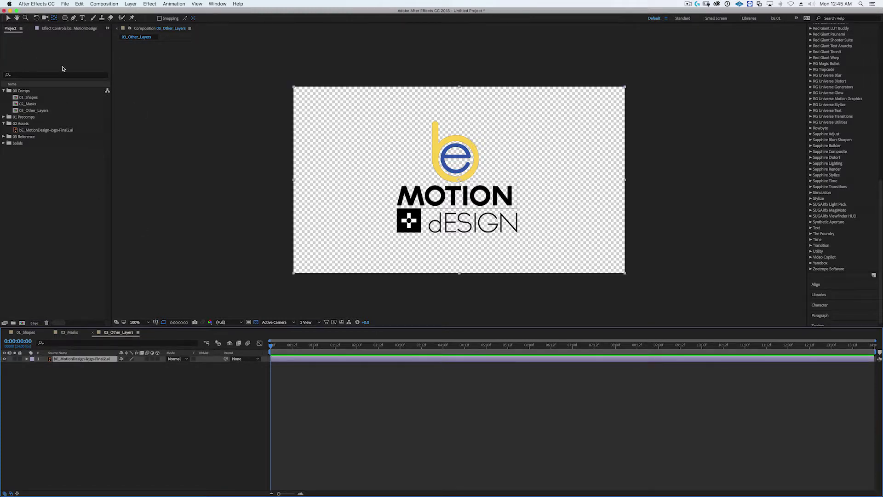
key("q")
key("q")
left_click_drag(423, 117, 501, 183)
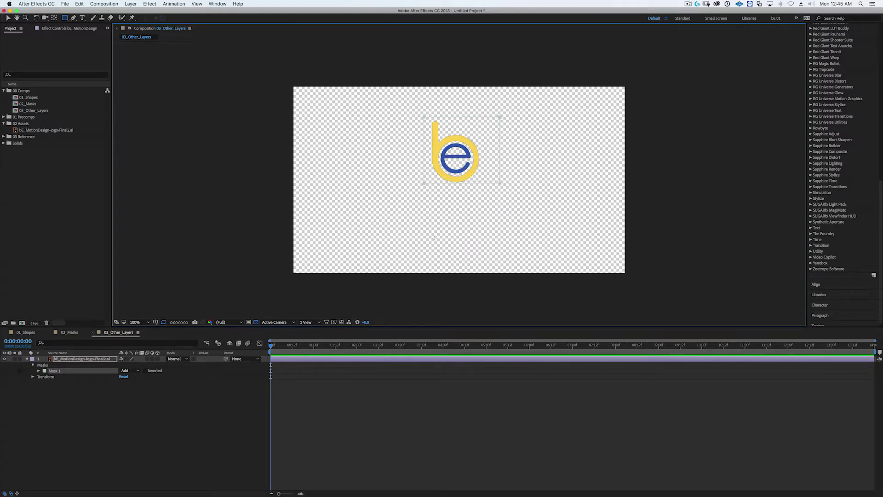
Step: Turn off the transparency grid and pull the mask's right edge in toward the 'be' symbol
left_click(256, 322)
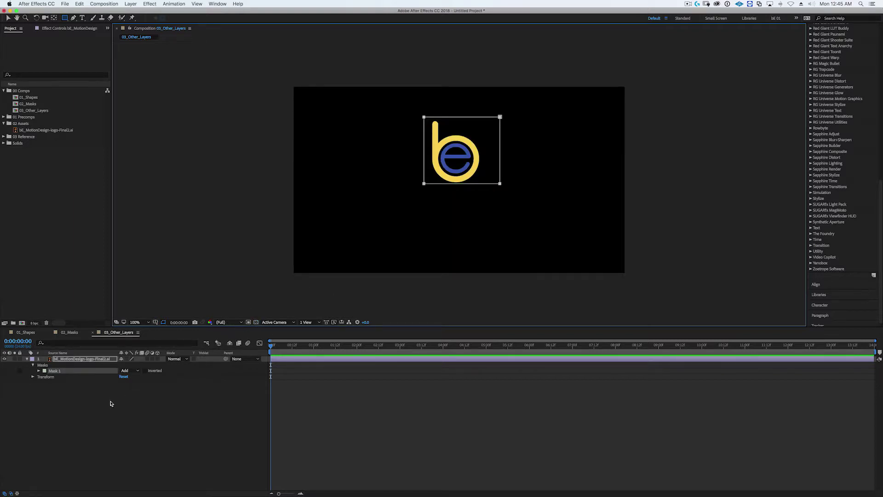
left_click(427, 186)
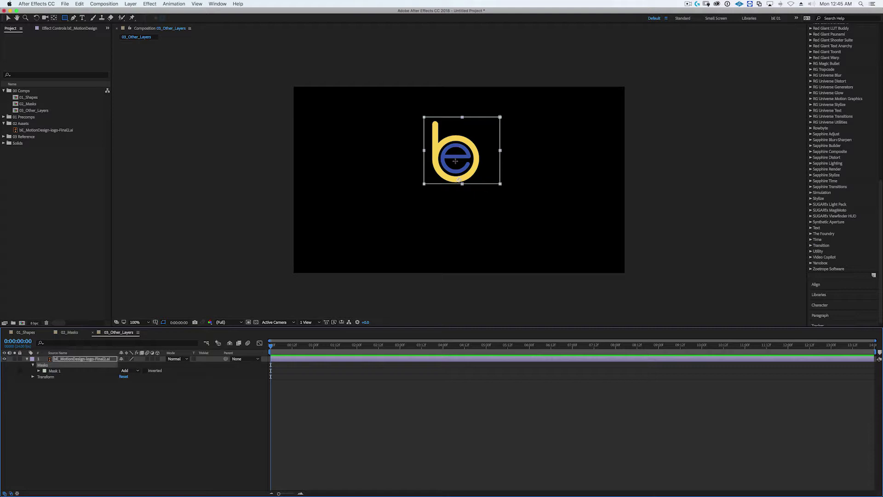
key("v")
left_click(501, 159)
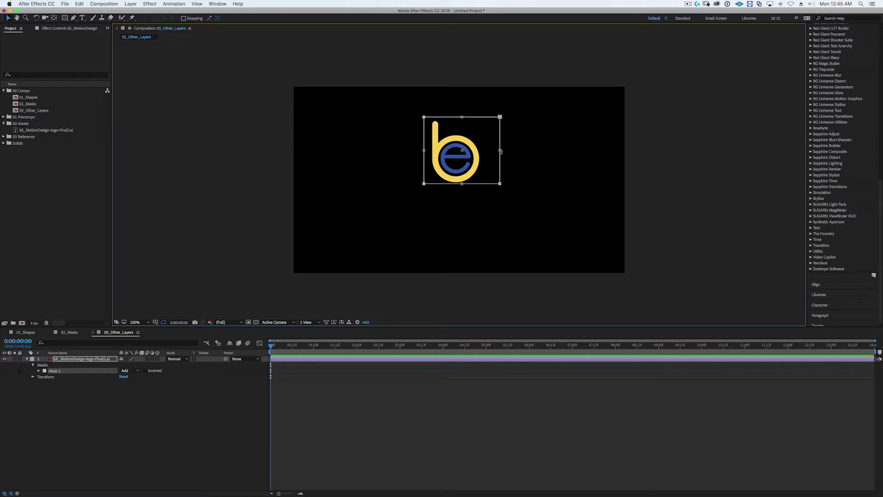
left_click_drag(497, 153, 488, 155)
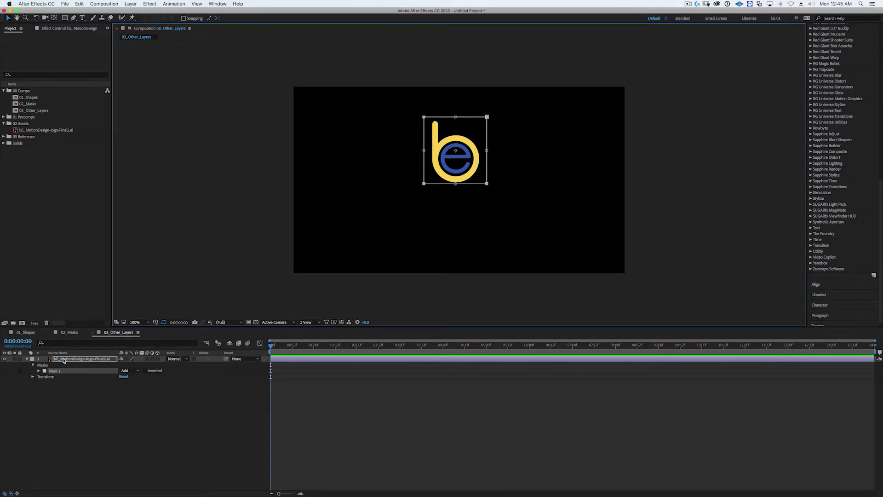
Step: Drag the logo layer's anchor point to the lower-left corner of the masked 'be' icon
left_click(59, 18)
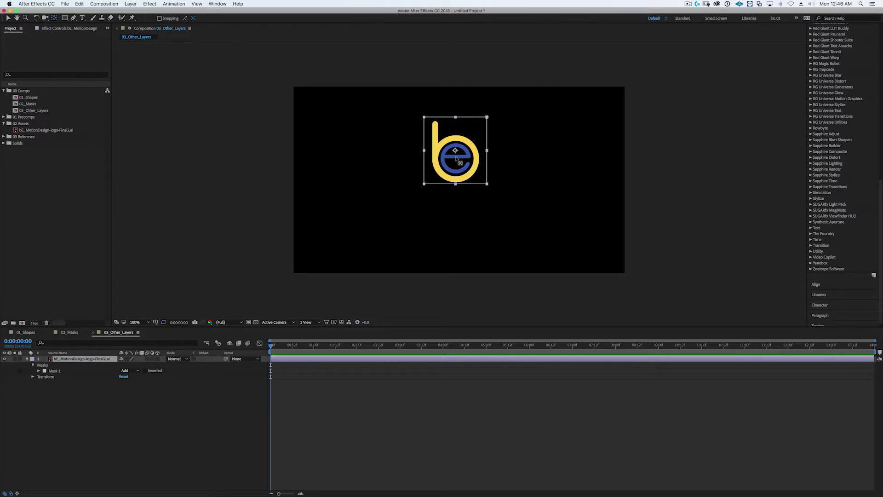
left_click(54, 19)
left_click_drag(457, 153, 424, 184)
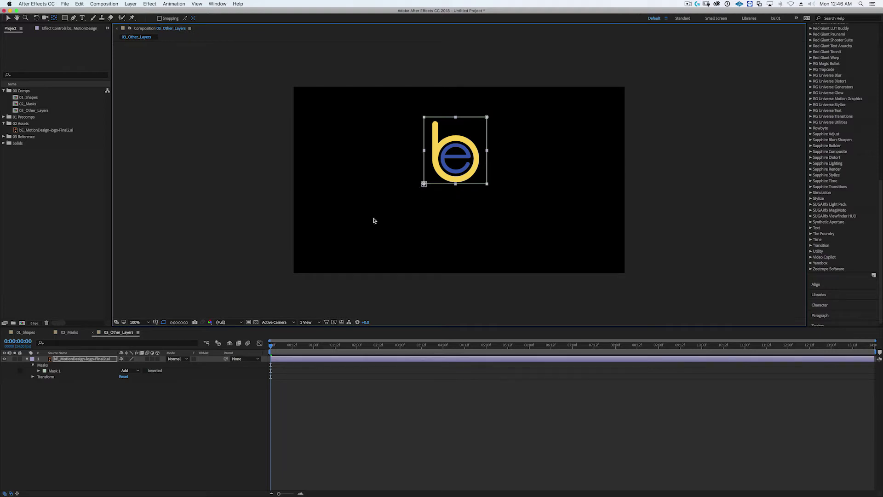
Step: Return to the 01_Shapes composition and select the Star layer in the viewer
left_click(23, 333)
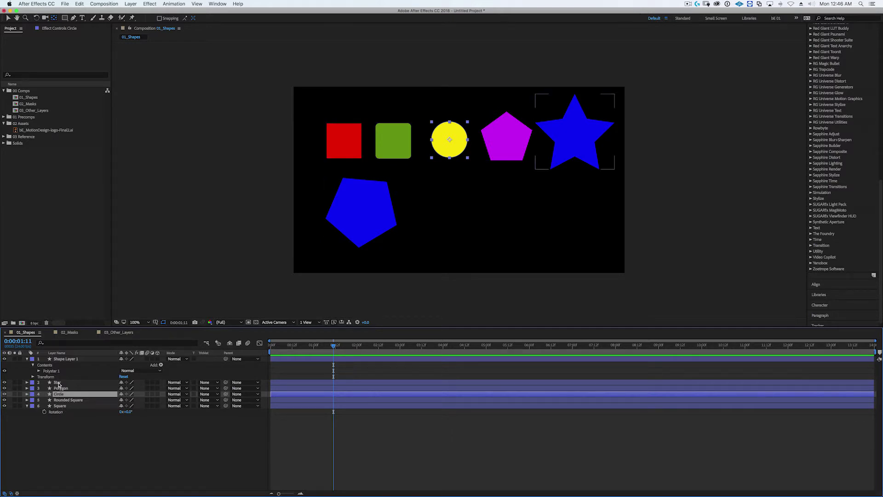
left_click(575, 147)
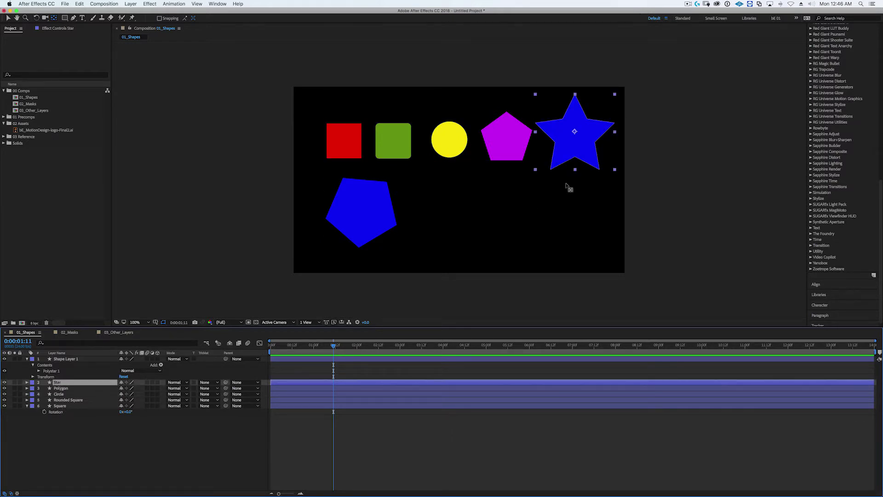
left_click(575, 134)
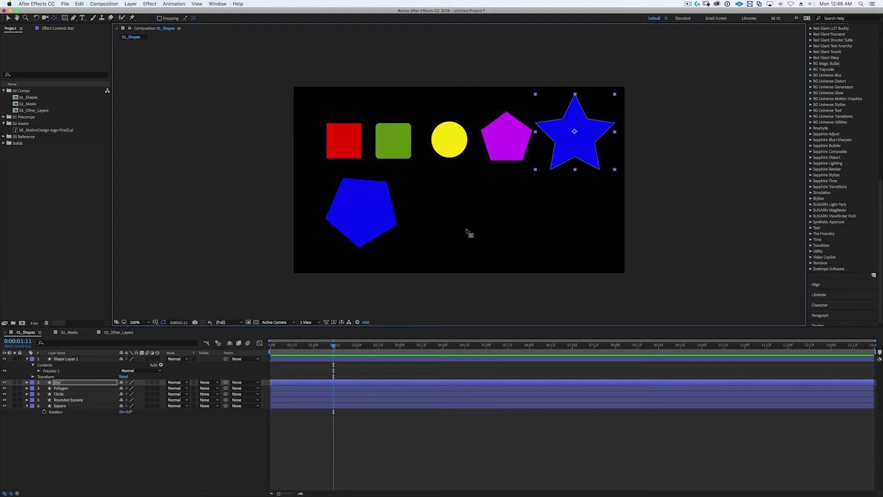
left_click(131, 4)
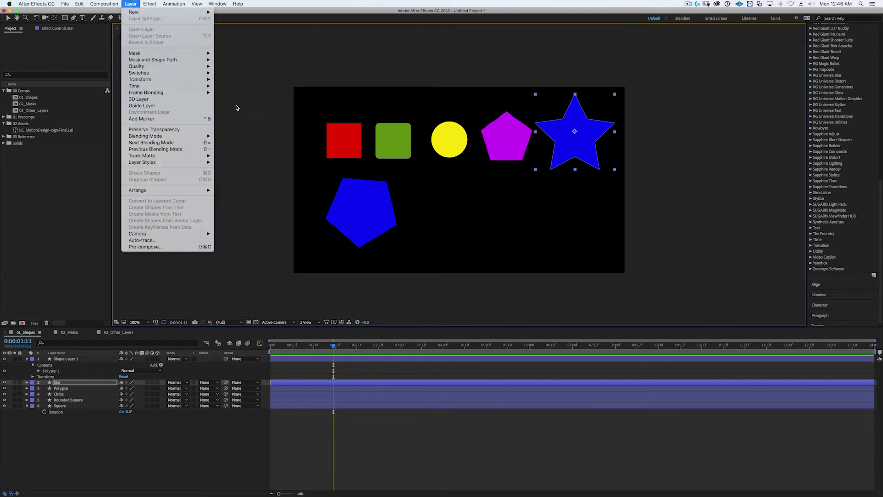
mouse_move(155, 80)
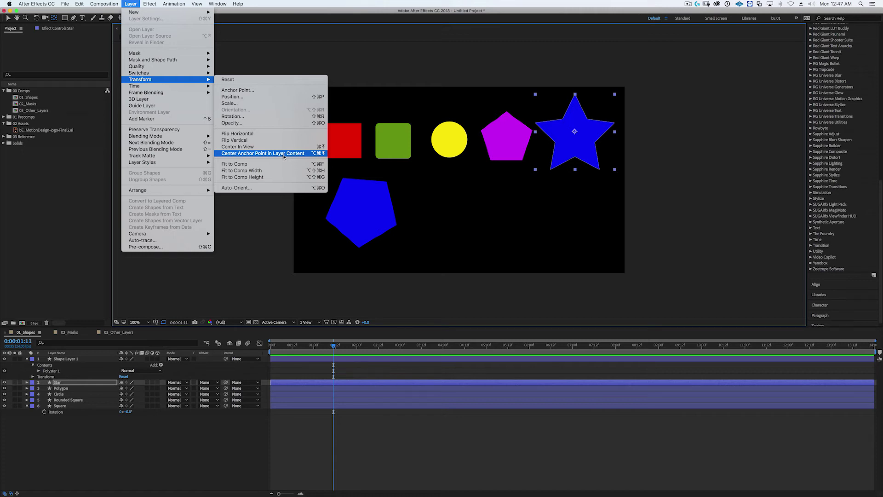
left_click(179, 441)
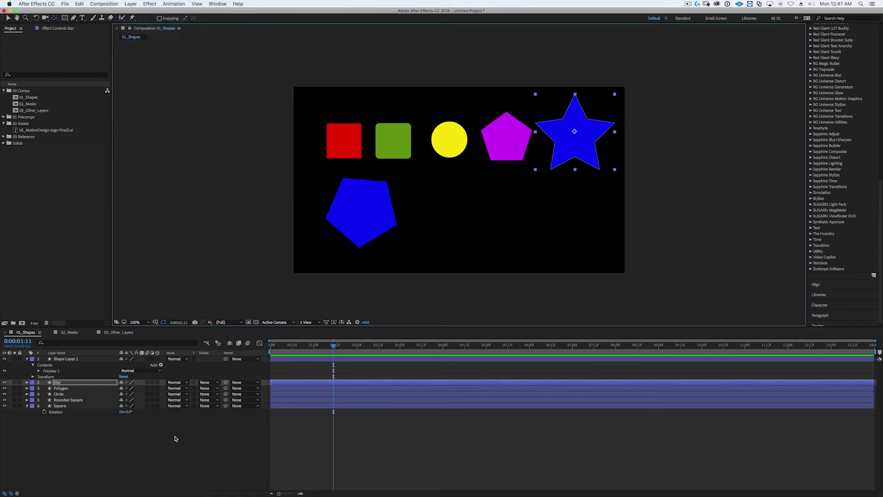
Step: Go via 02_Masks to 03_Other_Layers, collapse the logo layer's properties, and deselect it
left_click(67, 333)
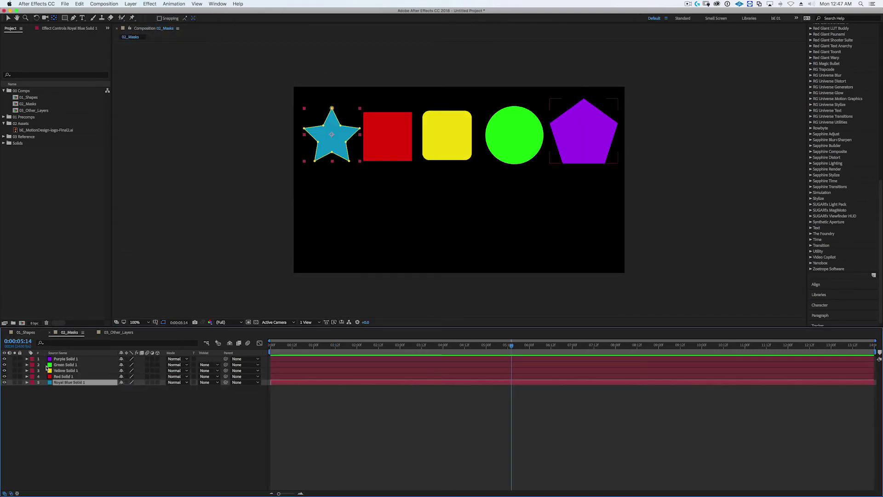
left_click(116, 333)
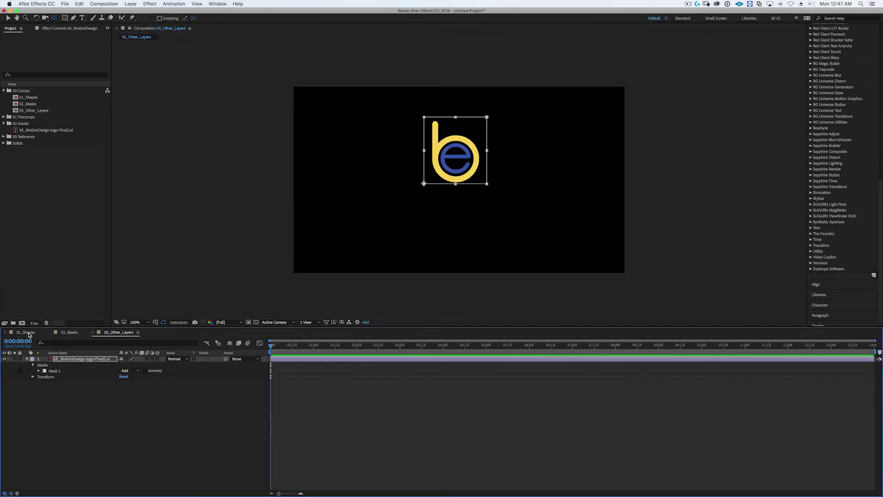
left_click(67, 400)
left_click(63, 360)
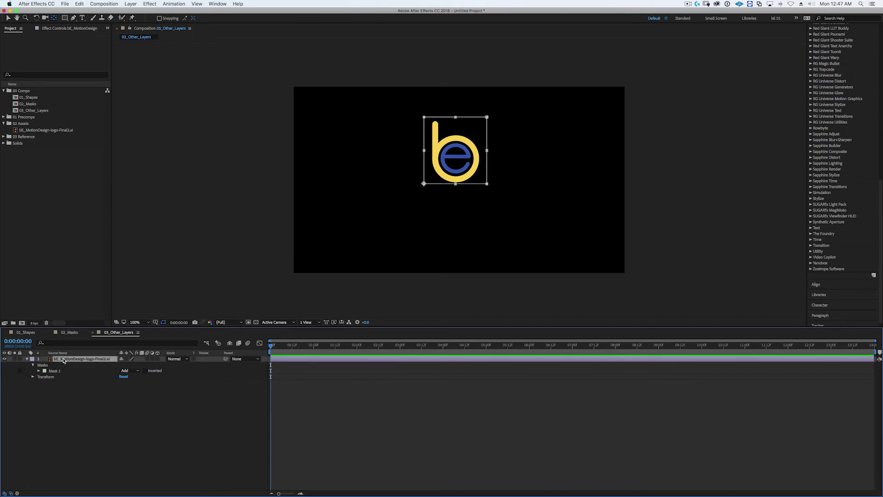
left_click(26, 360)
left_click(105, 408)
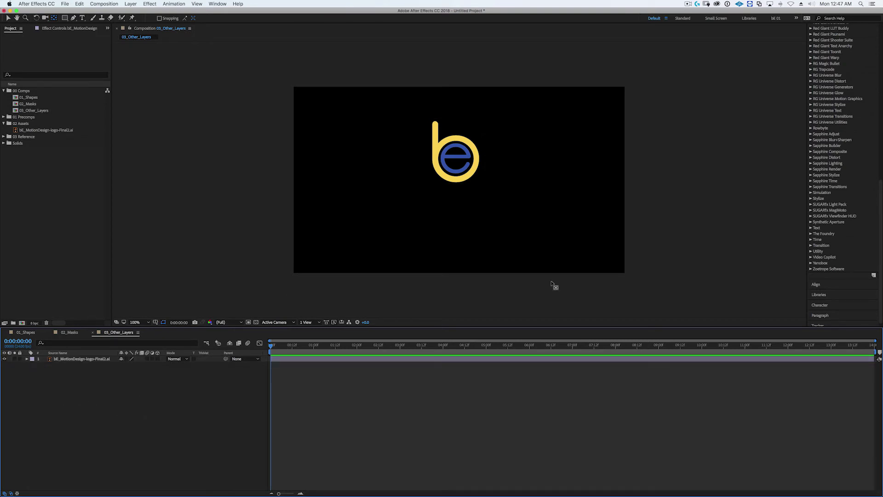